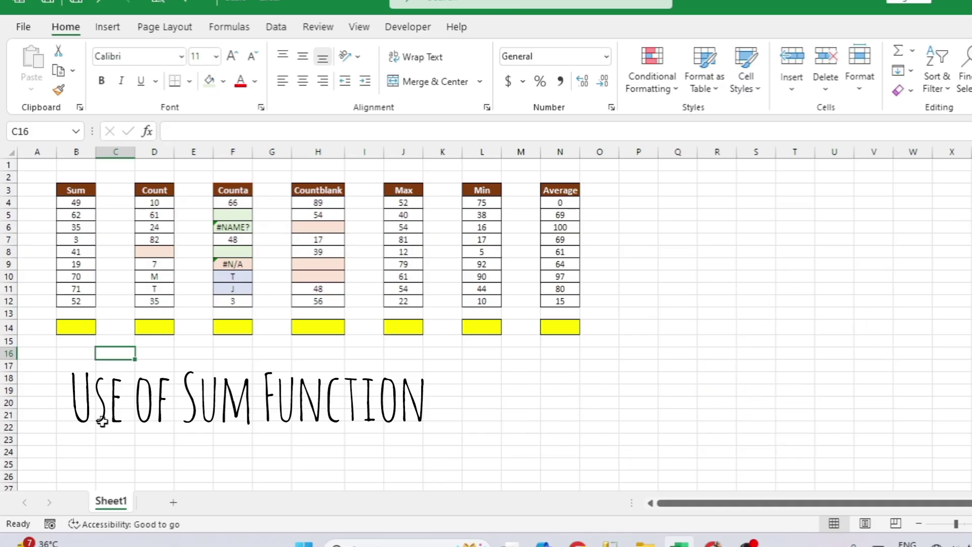
Enter =SUM(B4:B12) in cell B14 to total the Sum column
double_click(88, 323)
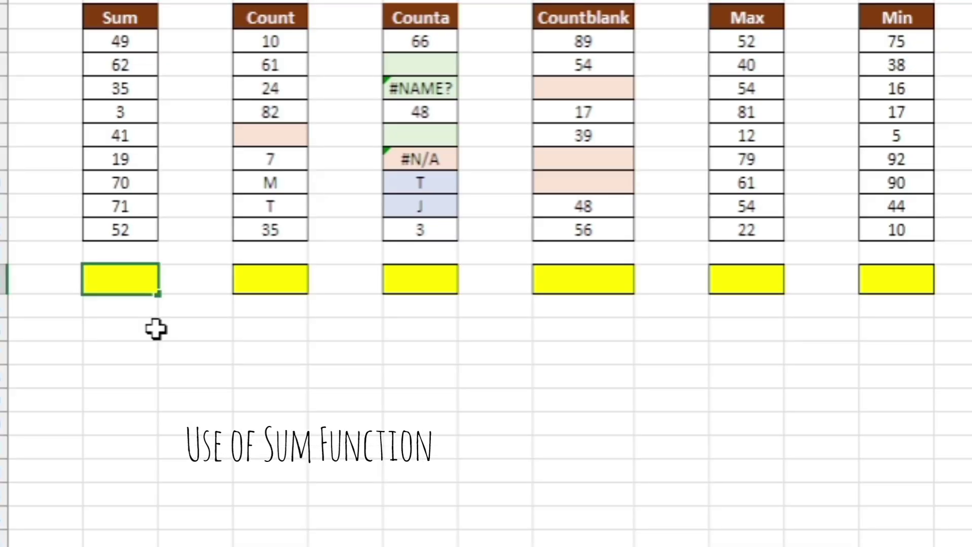
type("=sum")
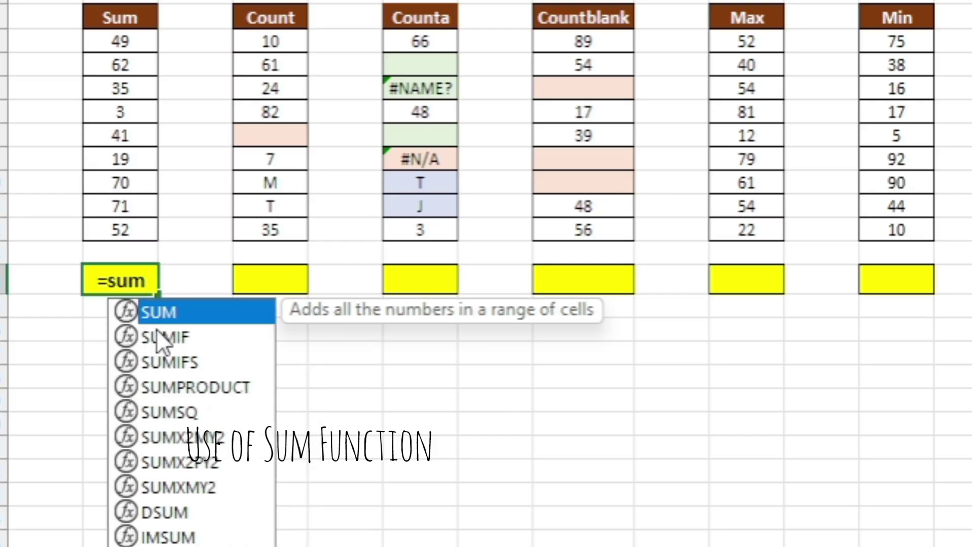
key("Tab")
key("Up")
key("Up")
key("Up")
key("Up")
key("Up")
key("Up")
key("Up")
key("Up")
key("Up")
key("Up")
key("Up")
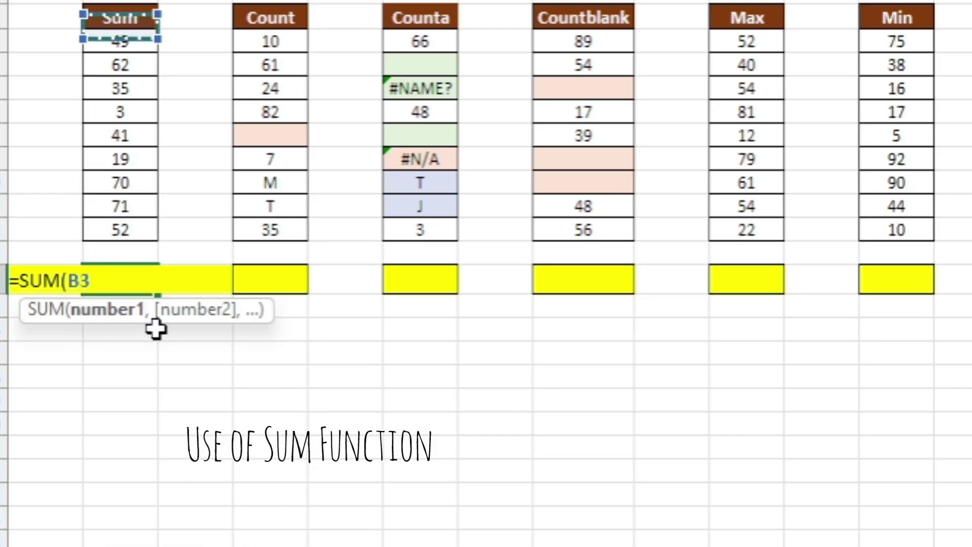
key("Down")
key("ctrl+shift+Down")
type(")")
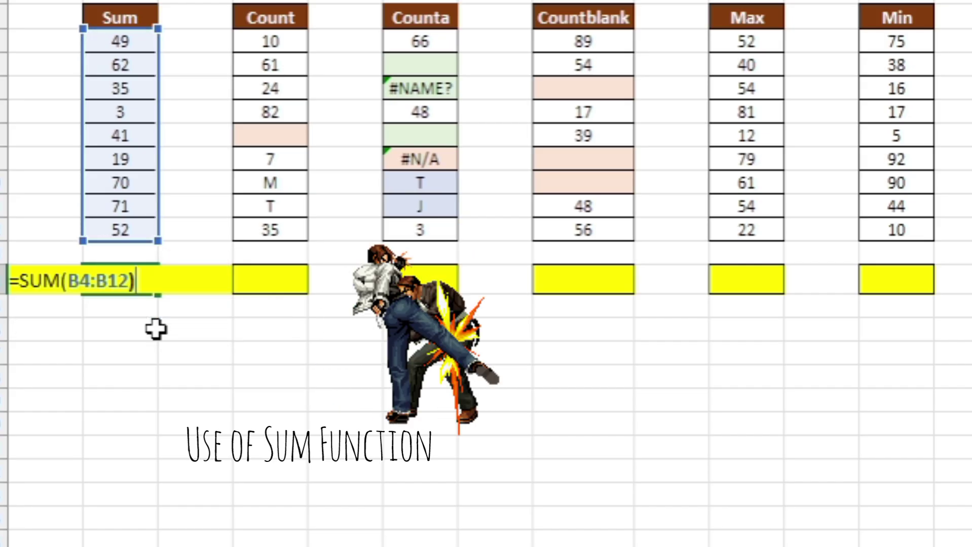
key("Return")
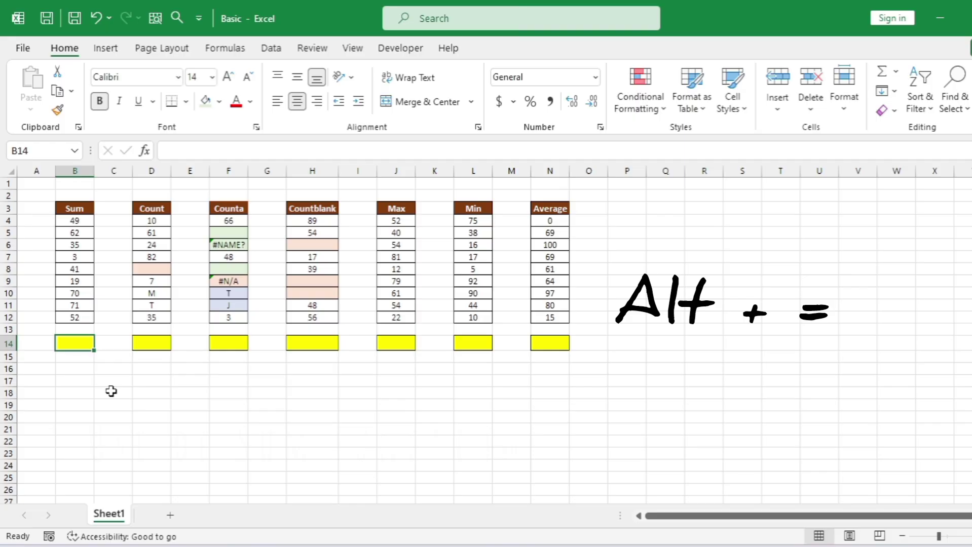
Insert an AutoSum formula in B14 with the suggested range B4:B13
key("alt+equal")
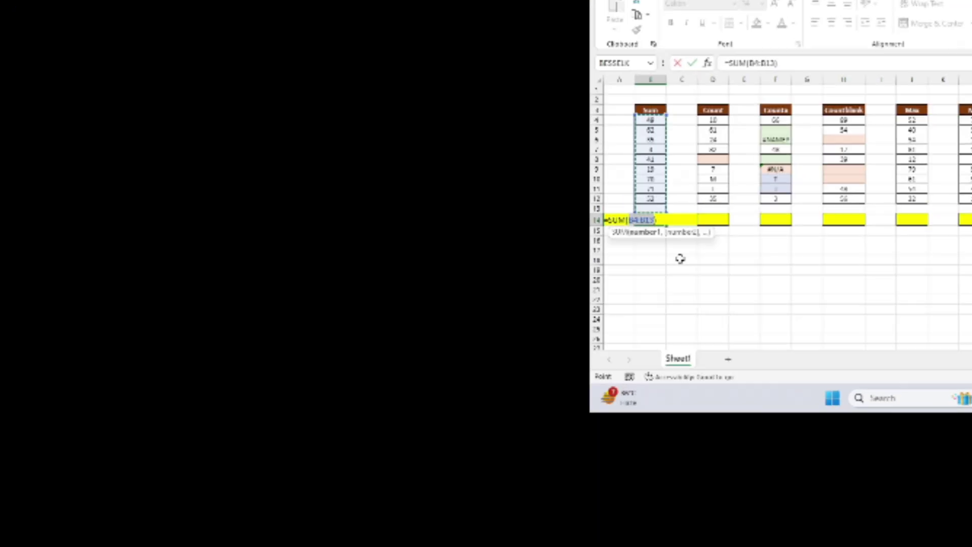
key("Return")
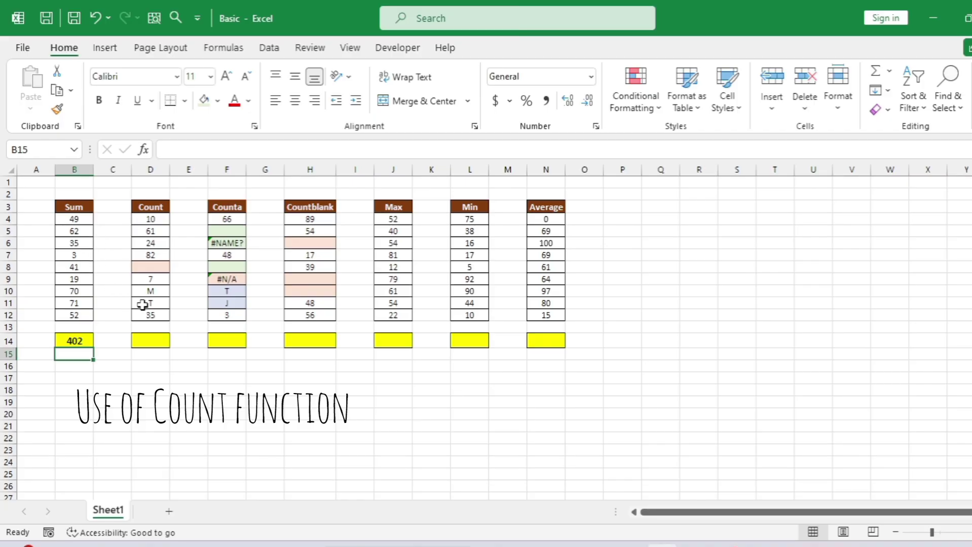
Enter =COUNT(D4:D12) in cell D14 to count the numeric entries in the Count column
left_click(153, 339)
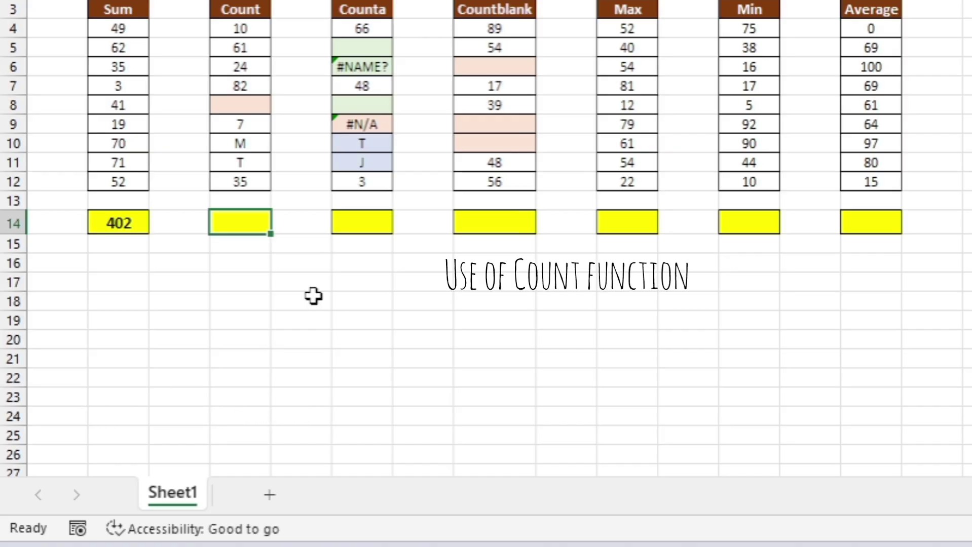
type("=cou")
key("Down")
key("Up")
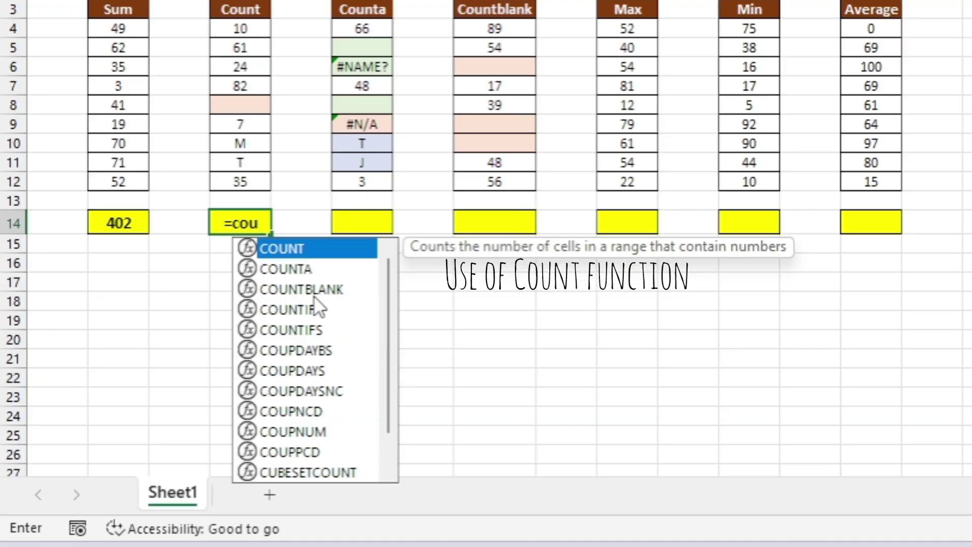
key("Tab")
key("Up")
key("Up")
key("Up")
key("Up")
key("Up")
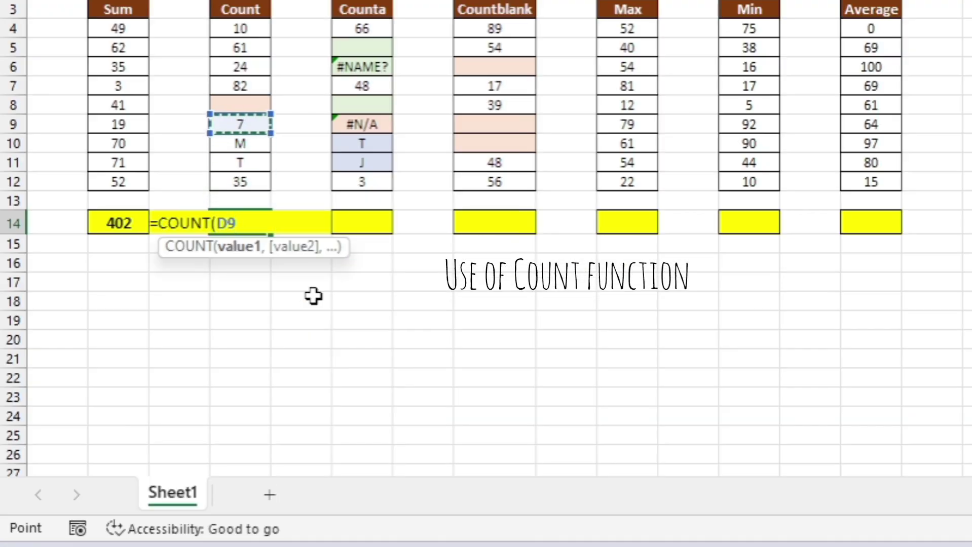
key("Up")
key("Up")
key("Up")
key("Up")
key("Up")
key("shift+Down")
key("shift+Down")
key("shift+Down")
key("shift+Down")
key("shift+Down")
key("shift+Down")
key("shift+Down")
key("shift+Down")
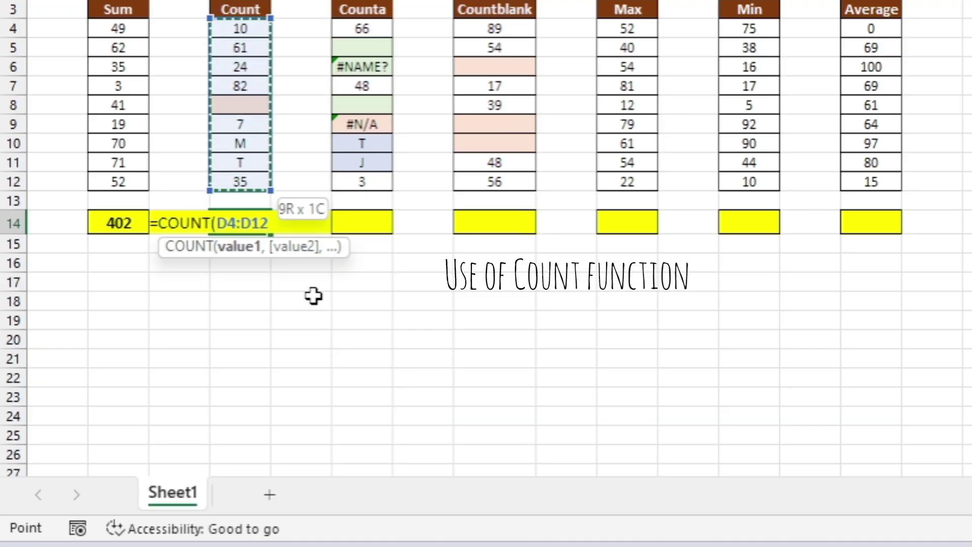
type(")")
key("Return")
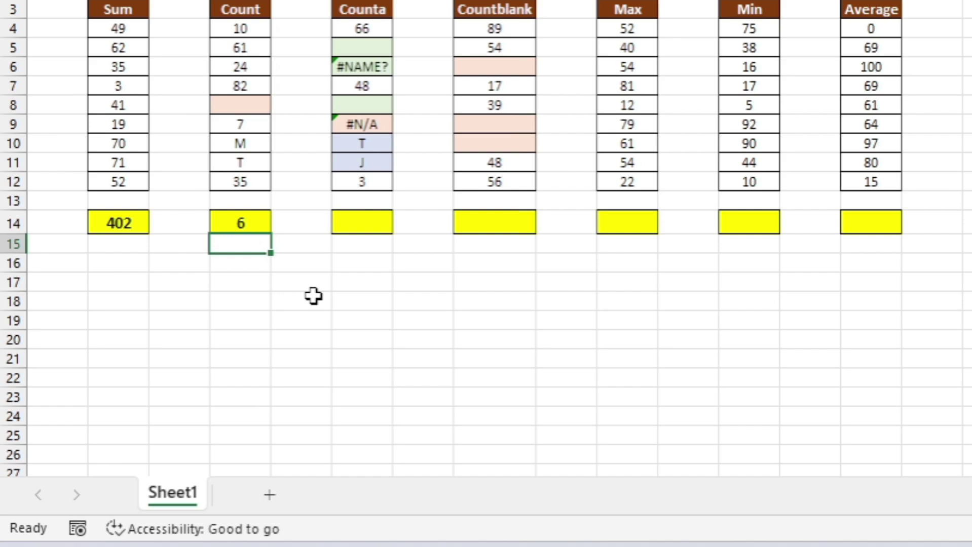
Replace the text entry M in cell D10 of the Count column with the number 8
key("Up")
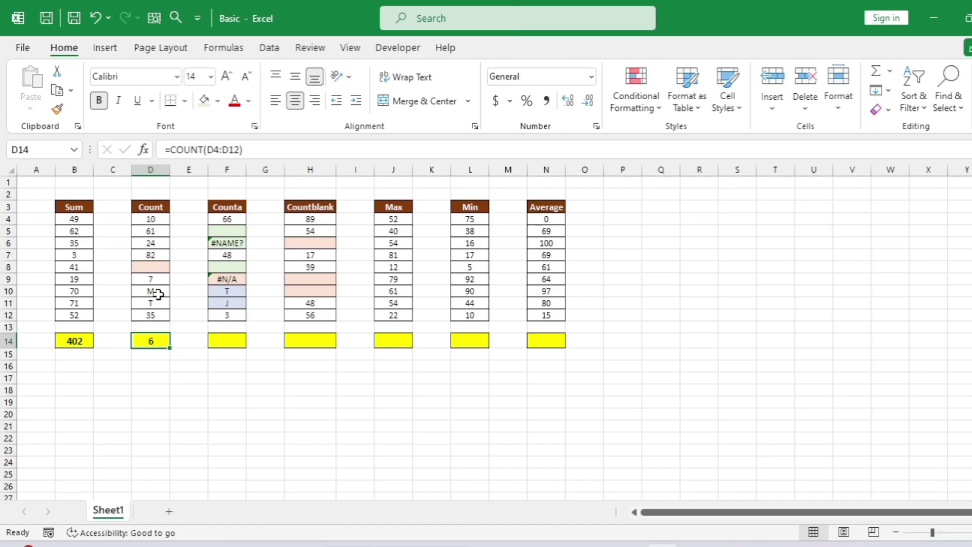
left_click(150, 278)
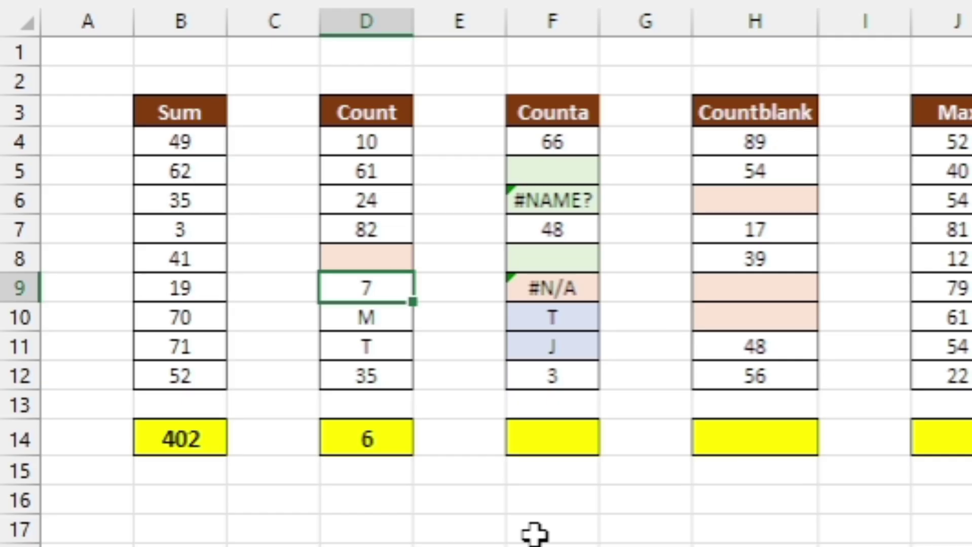
key("Down")
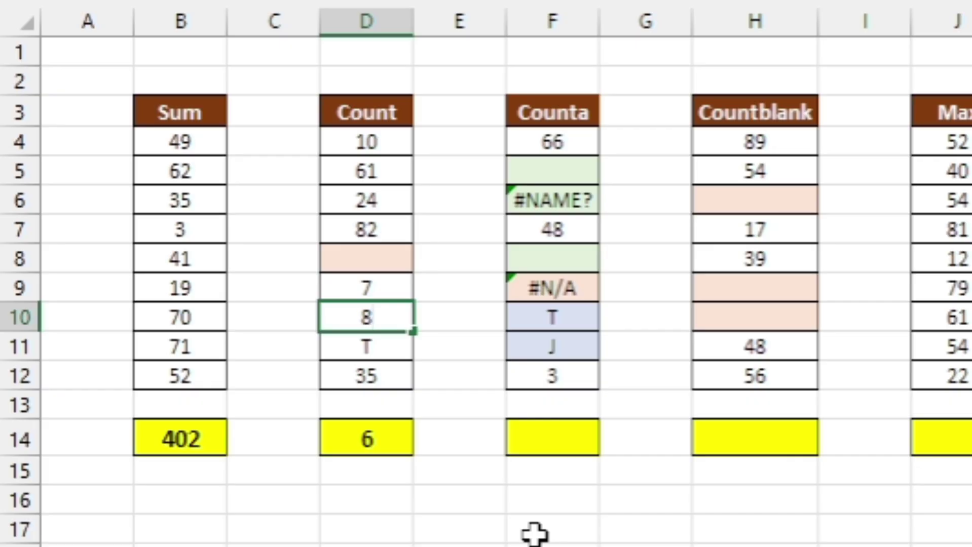
type("8")
key("Return")
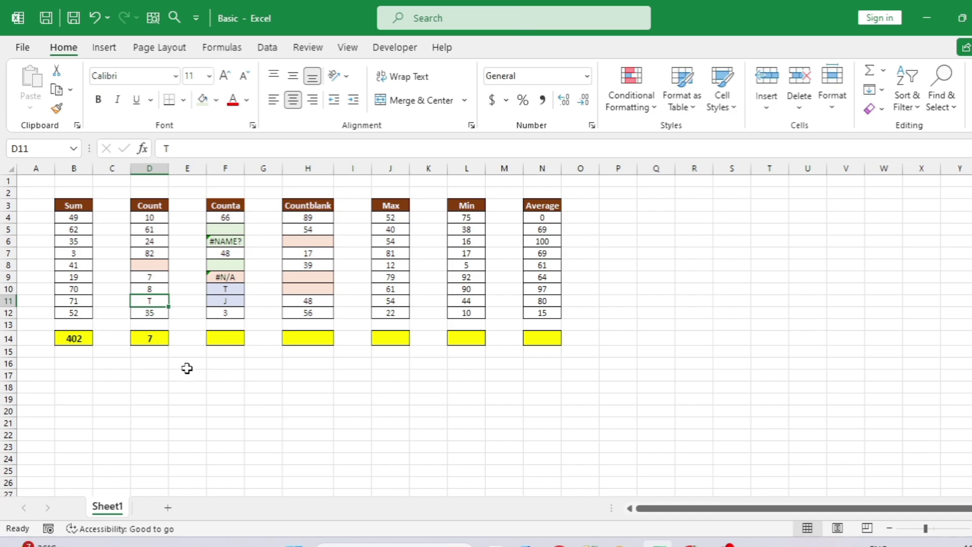
Enter =COUNTA(F4:F12) in cell F14 to count the non-empty cells in the Counta column
left_click(239, 337)
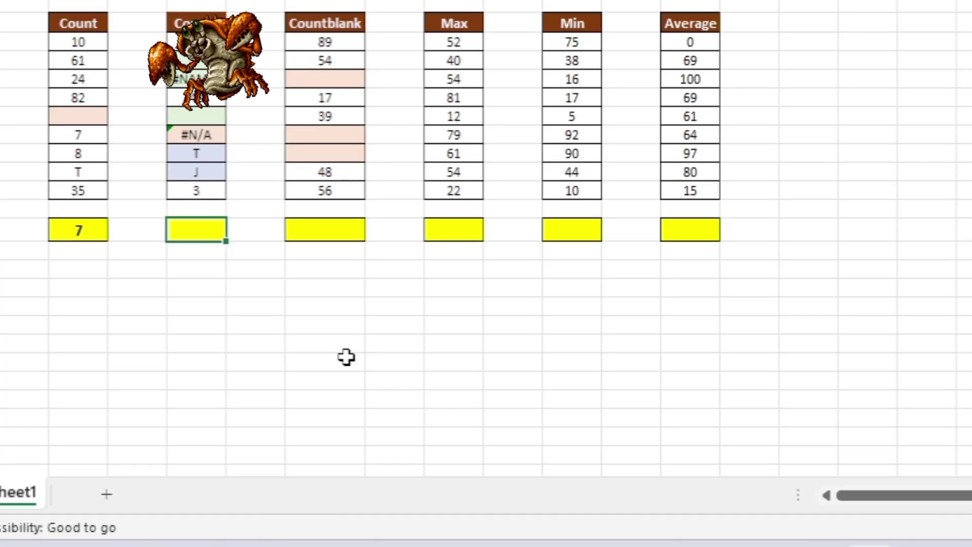
type("=cou")
key("Down")
key("Tab")
key("Up")
key("Up")
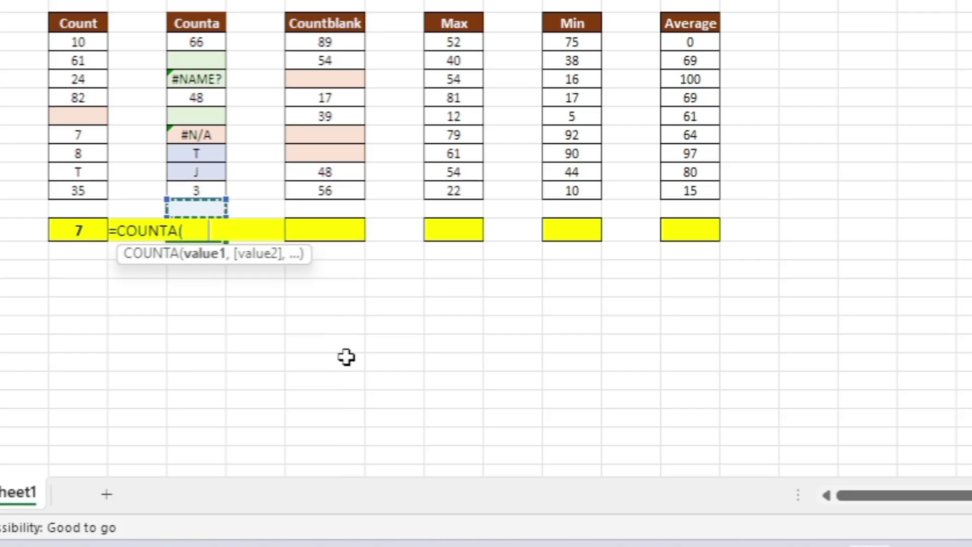
key("Up")
key("Up")
key("Up")
key("Up")
key("Up")
key("Up")
key("Up")
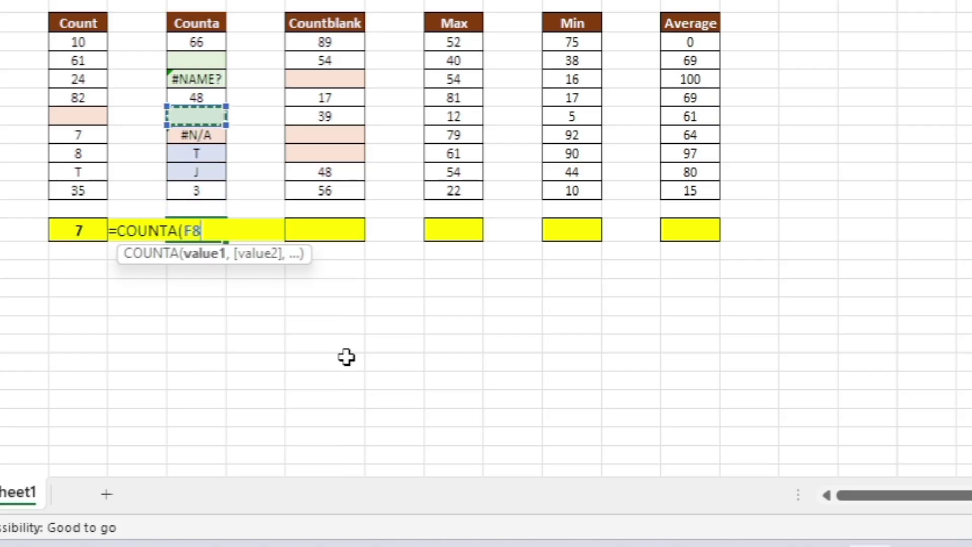
key("Up")
key("shift+Down")
key("shift+Down")
key("shift+Down")
key("shift+Down")
key("shift+Down")
key("shift+Down")
key("shift+Down")
key("shift+Down")
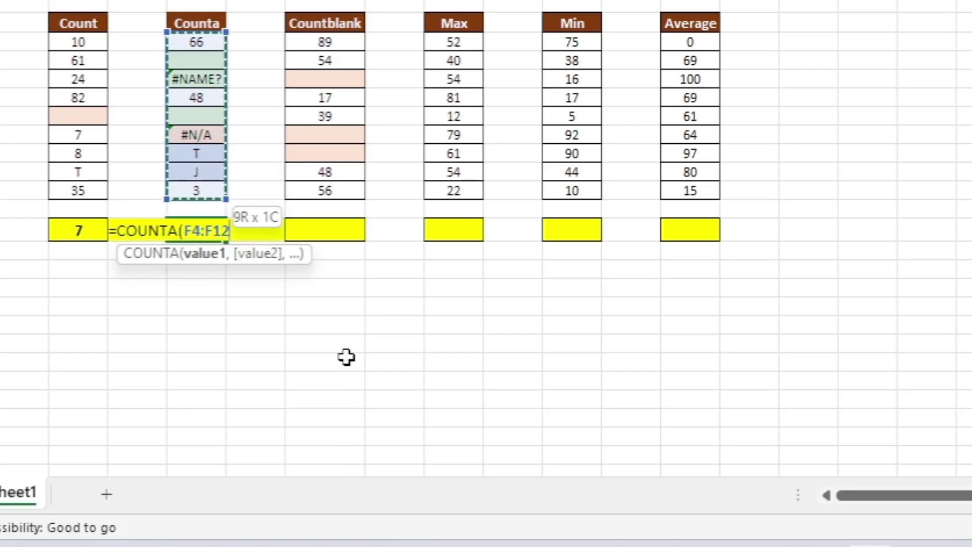
type(")")
key("Return")
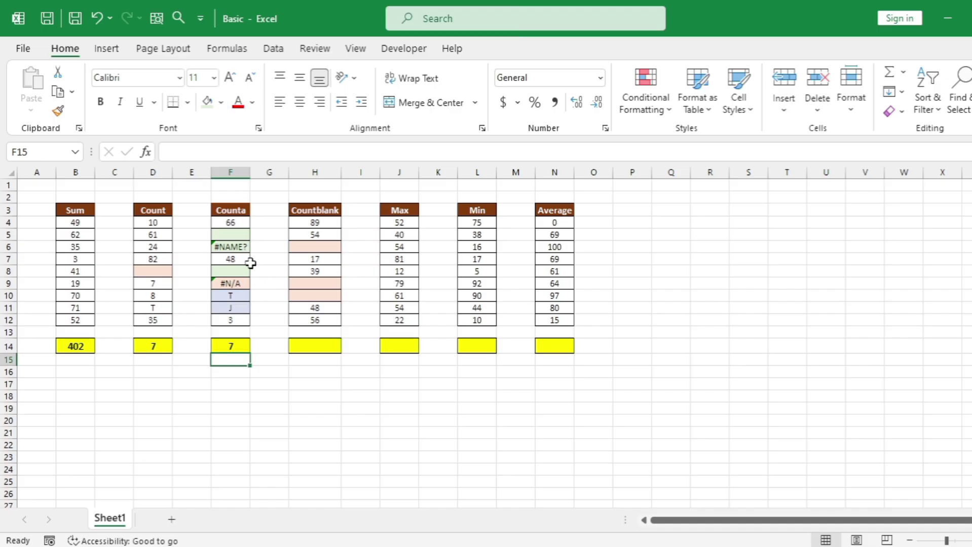
Replace the VLOOKUP formula in cell F9 of the Counta column with the text M
left_click(242, 284)
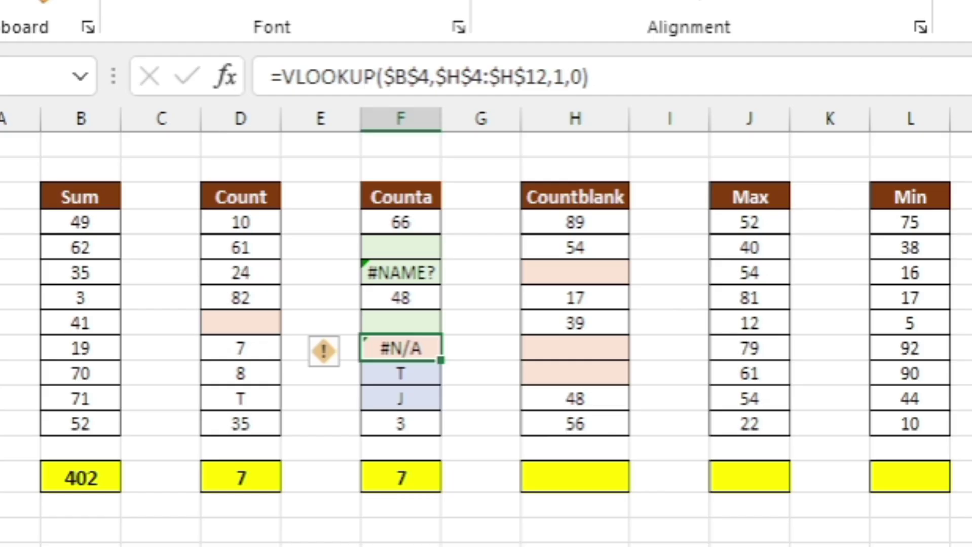
key("F2")
type("M")
key("Return")
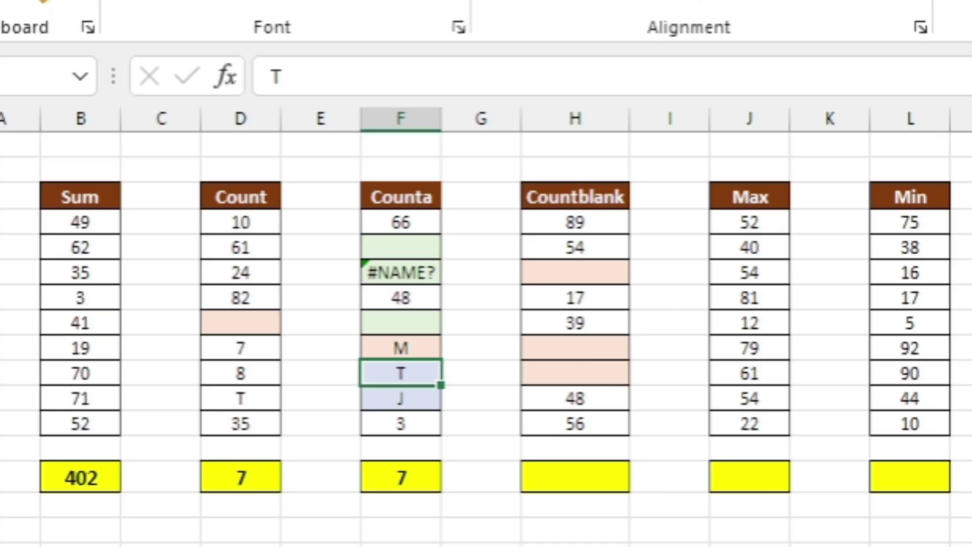
Change the entry in cell F9 of the Counta column to the number 9
left_click(400, 348)
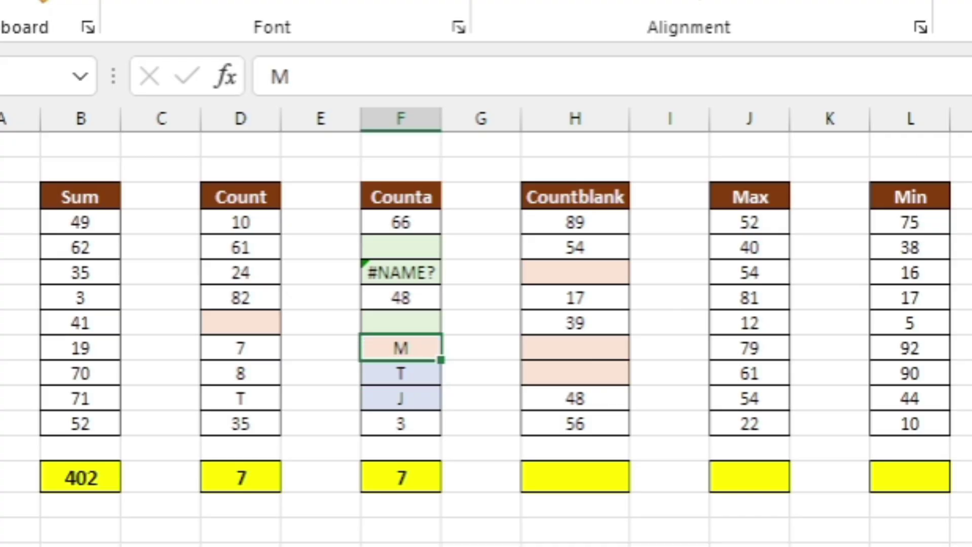
key("BackSpace")
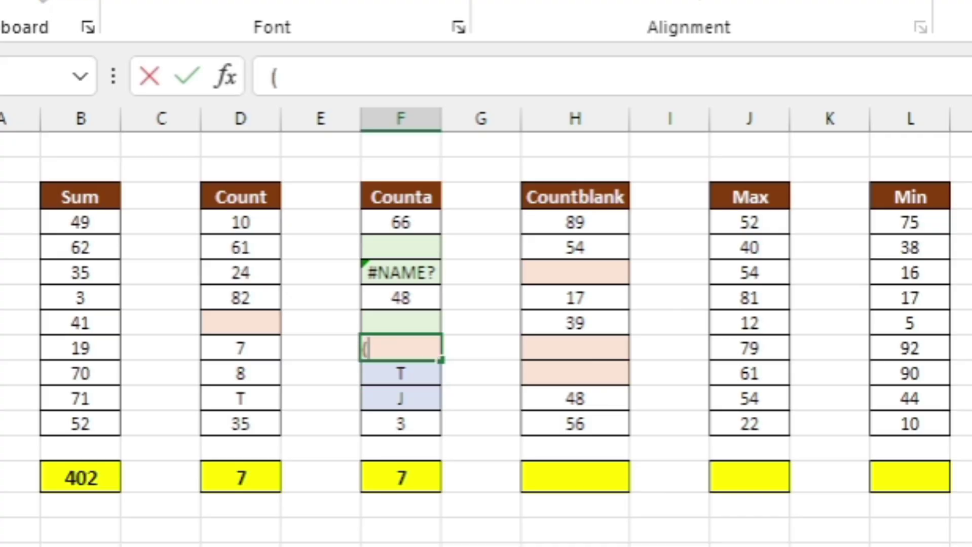
type(")")
key("BackSpace")
type("(")
key("BackSpace")
type("9")
key("Return")
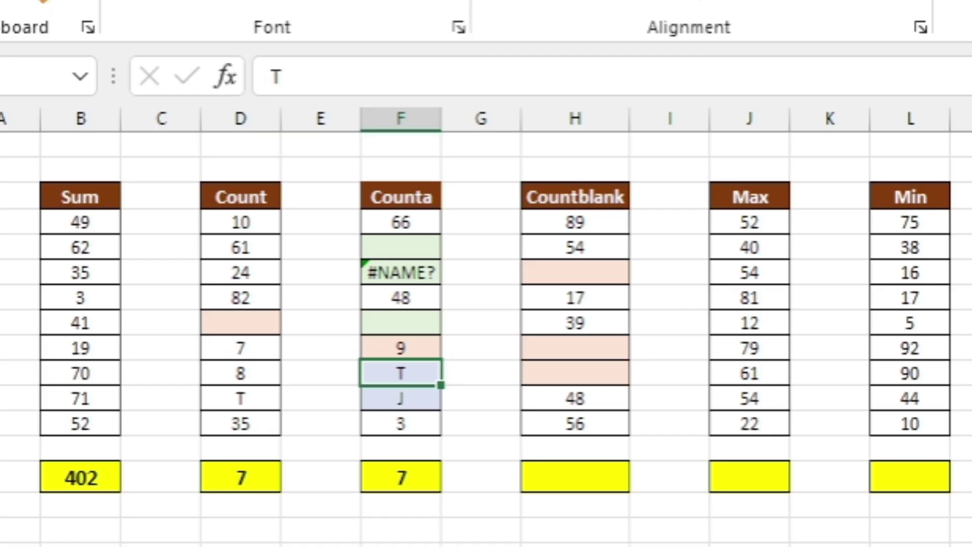
Clear the contents of cell F9 in the Counta column and keep that cell selected
left_click(400, 348)
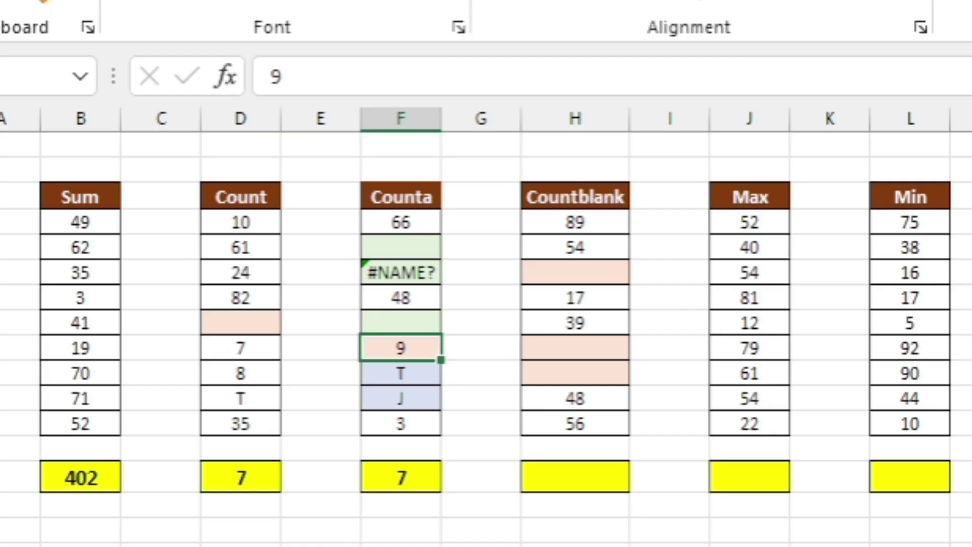
key("Delete")
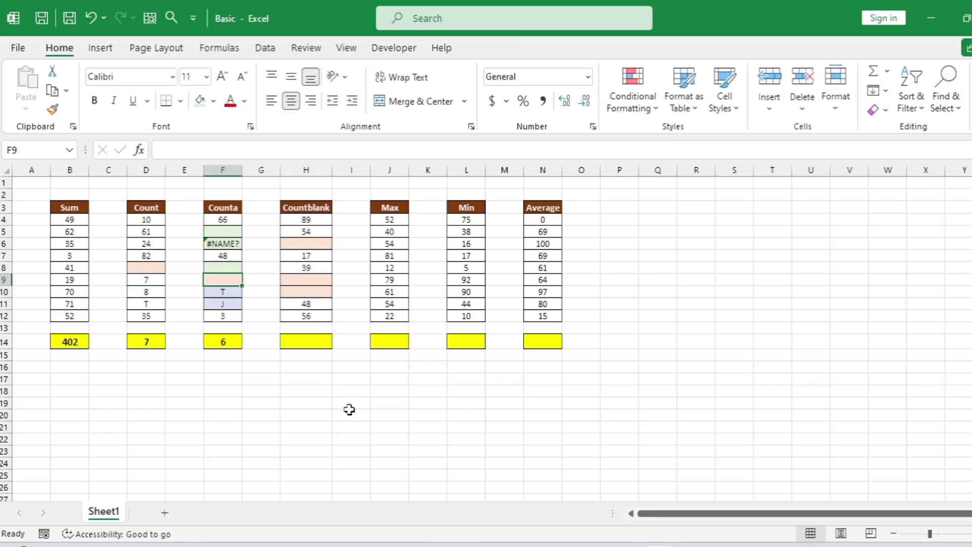
key("Down")
key("Right")
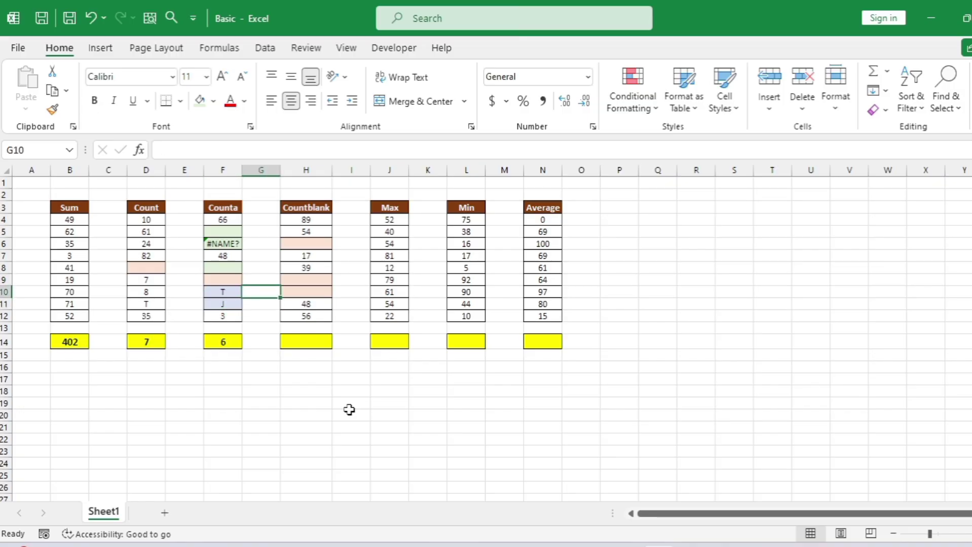
key("Left")
key("Up")
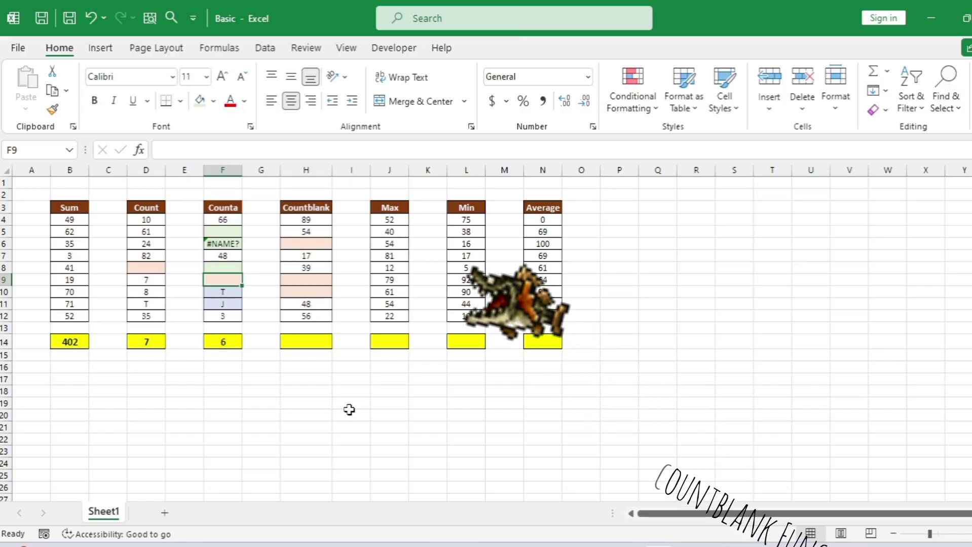
Enter =COUNTBLANK(H4:H12) in cell H14 to count the empty cells in the Countblank column
double_click(321, 345)
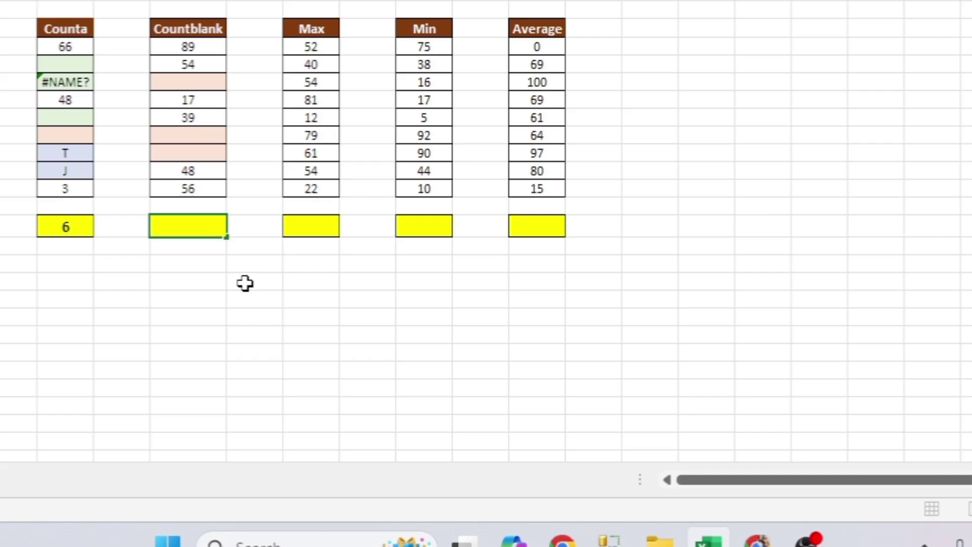
type("=bla")
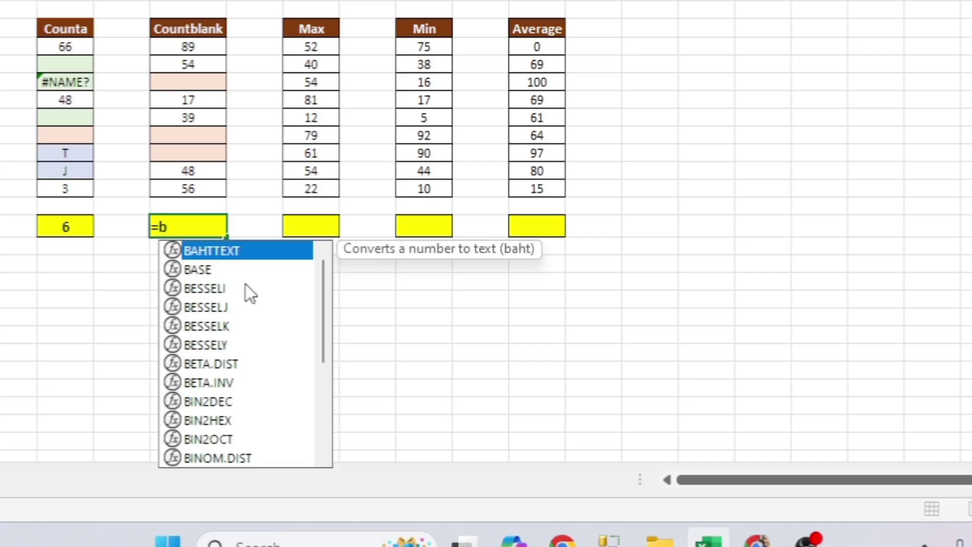
key("BackSpace")
key("BackSpace")
key("BackSpace")
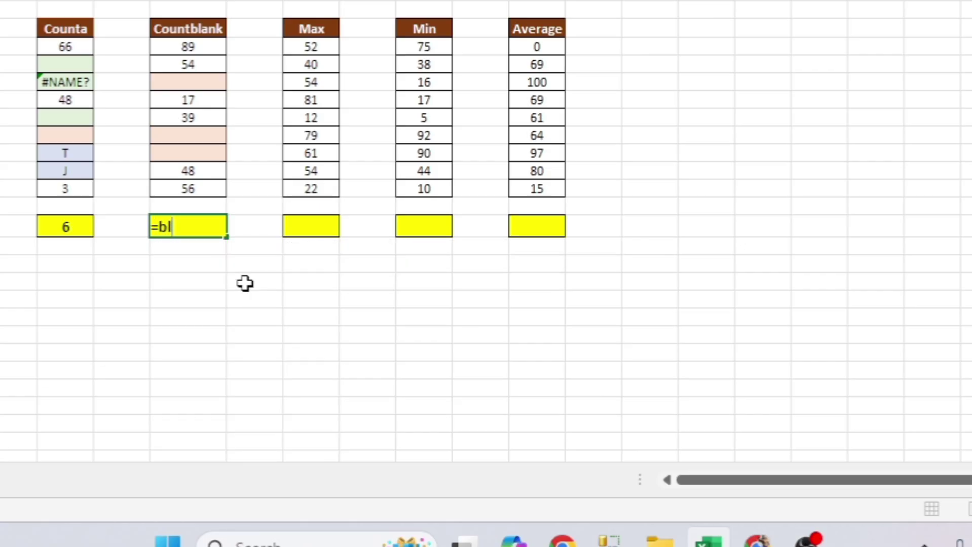
type("coun")
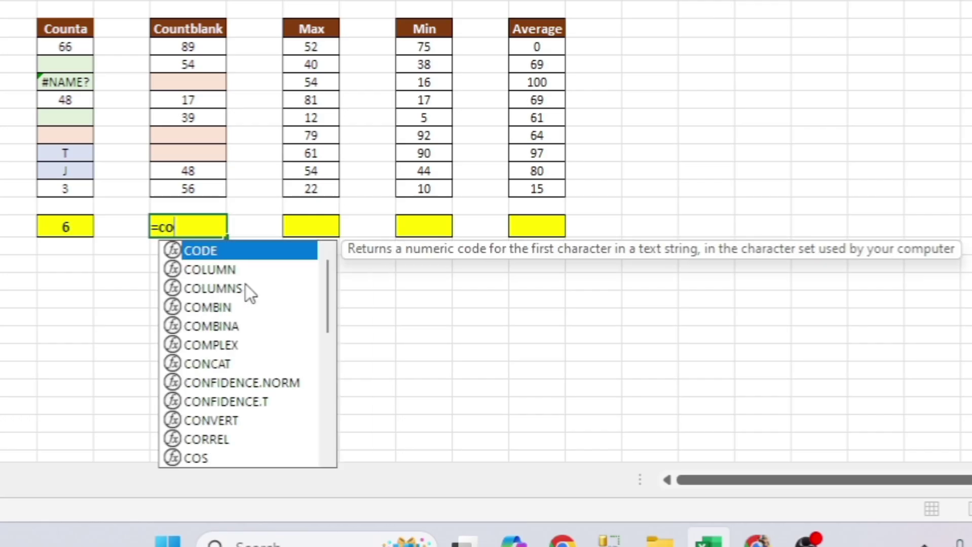
key("Down")
key("Down")
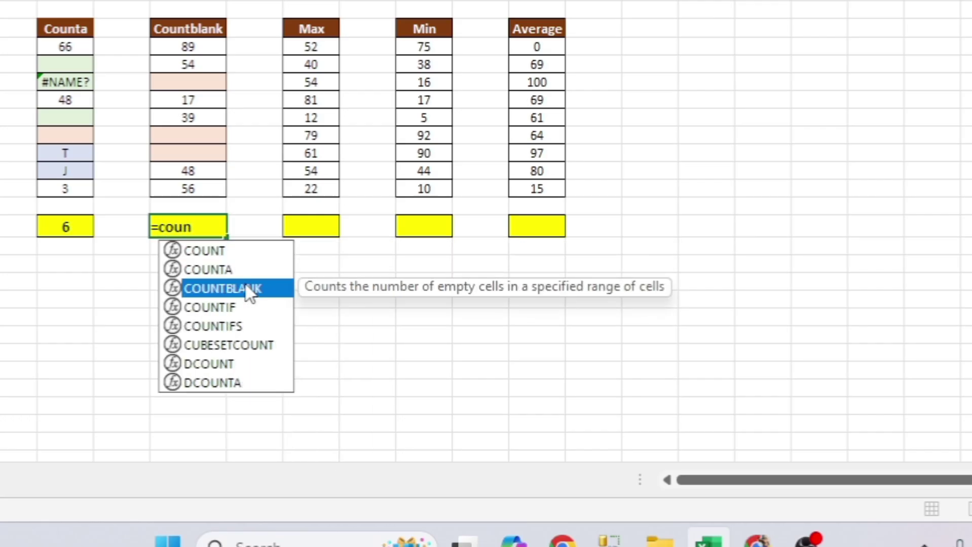
key("Tab")
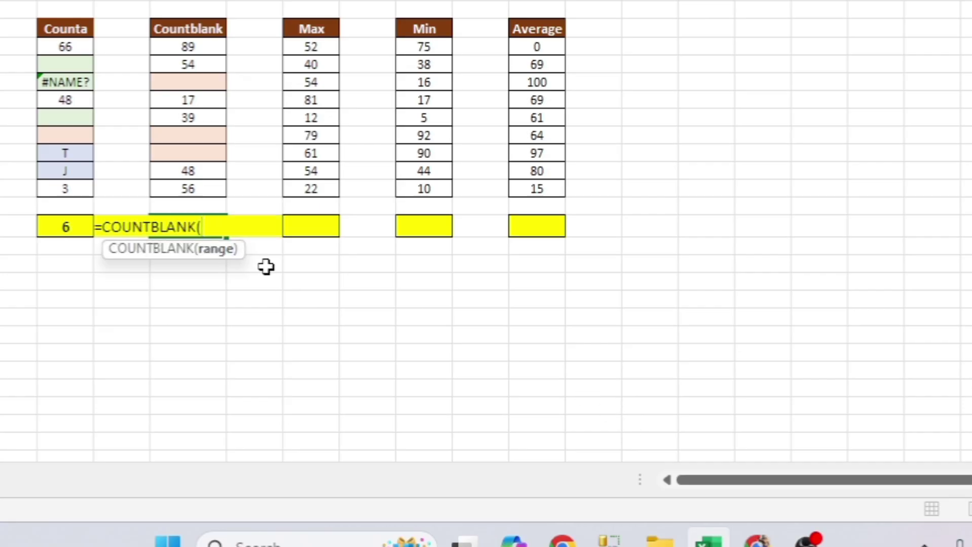
left_click(204, 170)
key("Up")
key("Up")
key("Up")
key("Up")
key("Up")
key("Up")
key("Up")
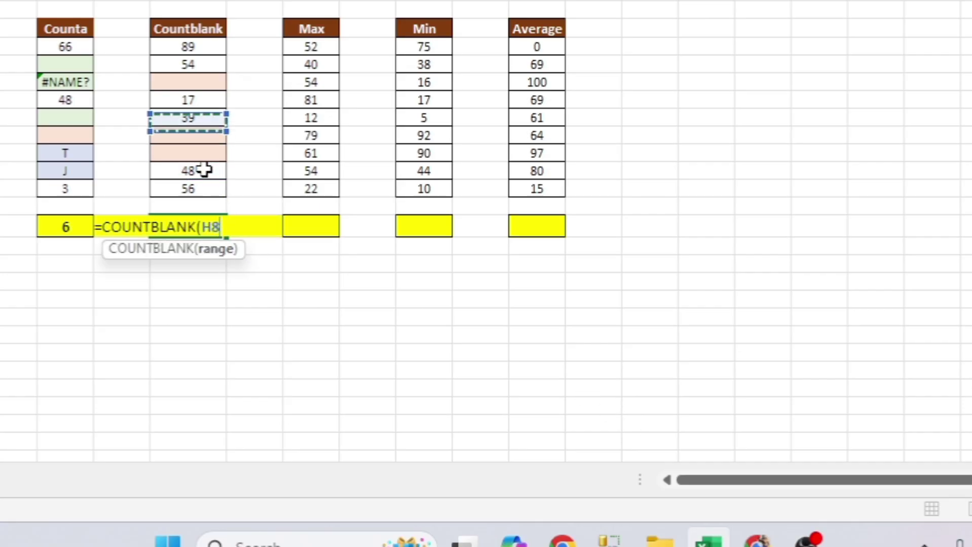
key("shift+Down")
key("shift+Down")
key("shift+Down")
key("shift+Down")
key("shift+Down")
key("shift+Down")
key("shift+Down")
key("shift+Down")
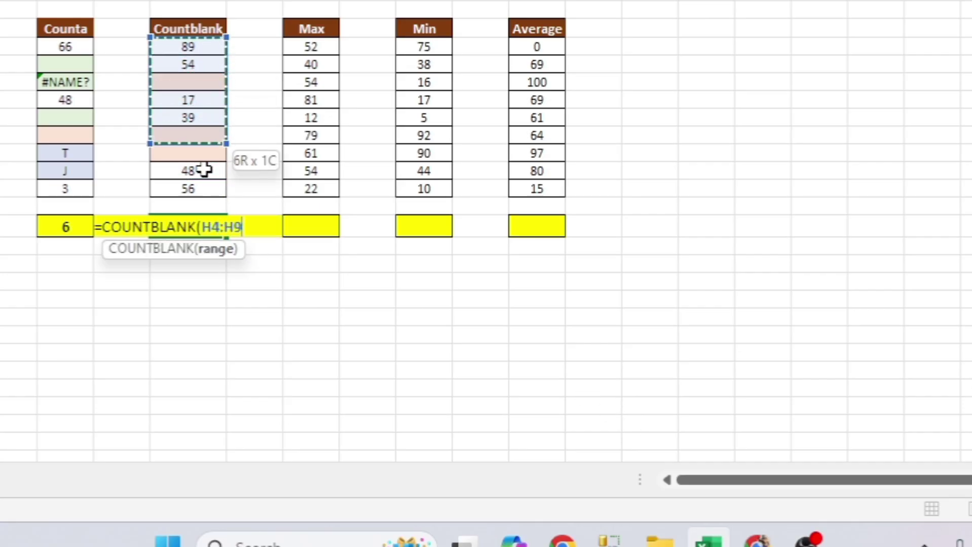
type(")")
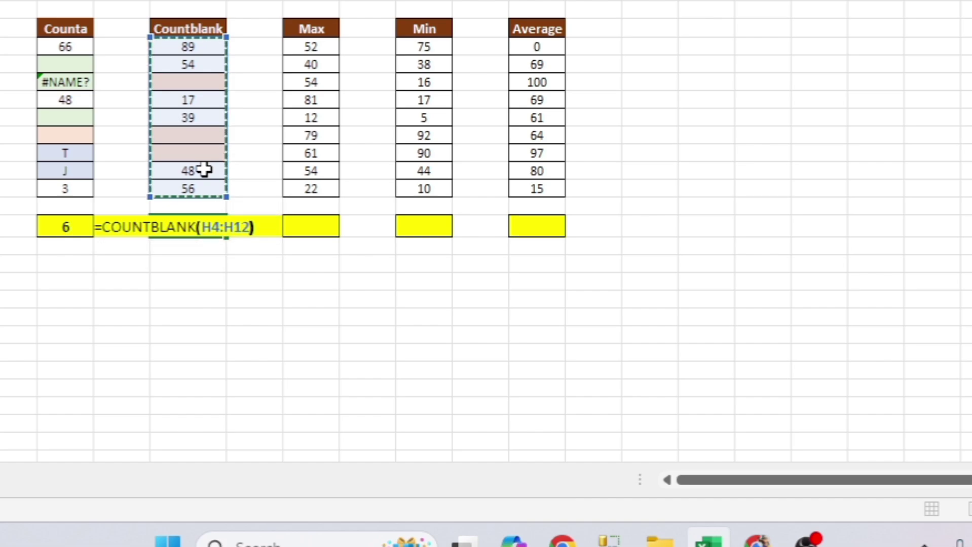
key("Return")
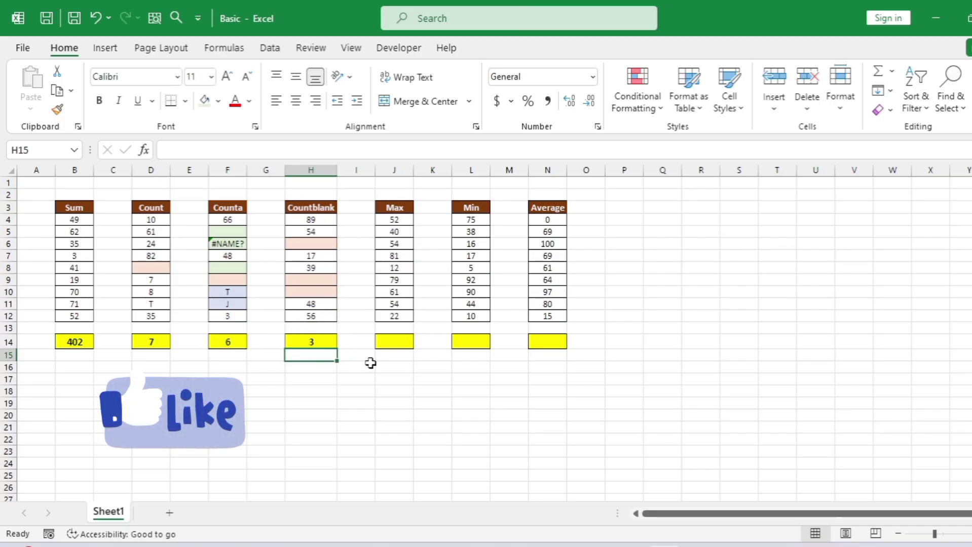
Enter =MAX(J4:J12) in cell J14 to return the largest value in the Max column
left_click(389, 343)
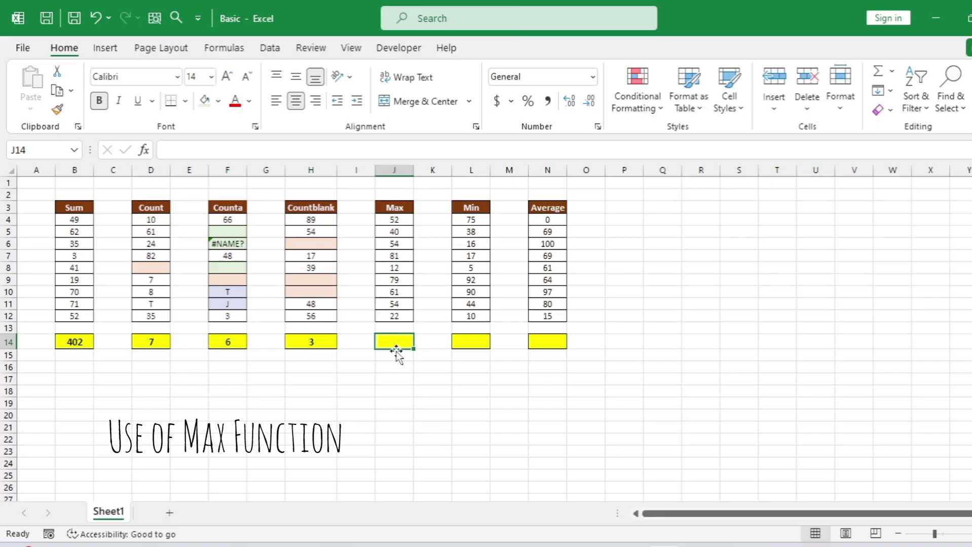
type("=max")
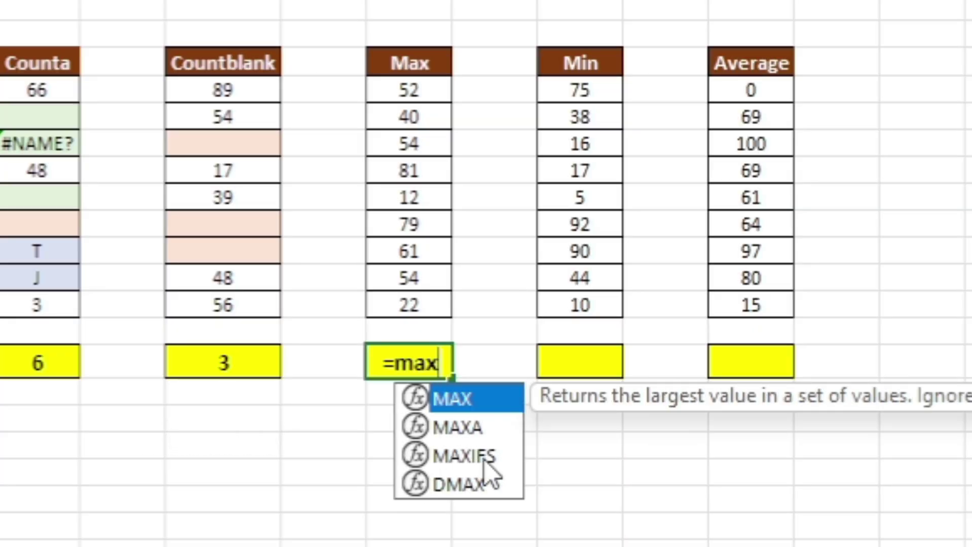
key("Tab")
key("Up")
key("Up")
key("Up")
key("Up")
key("Up")
key("Up")
key("Up")
key("Up")
key("Up")
key("Up")
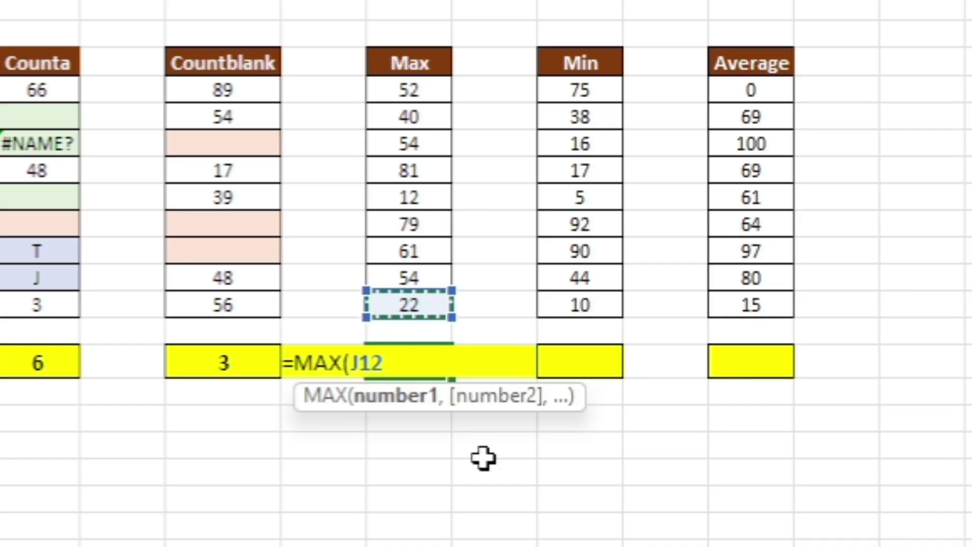
key("ctrl+shift+Down")
key("shift+Up")
key("shift+Down")
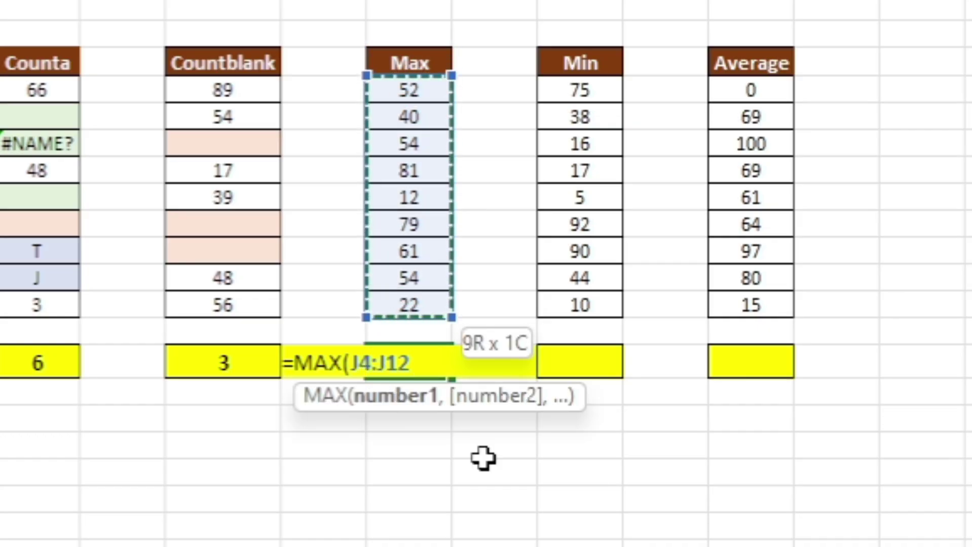
type(")")
key("Return")
Enter =MIN(L4:L12) in cell L14 to return the smallest value in the Min column
key("Up")
key("Right")
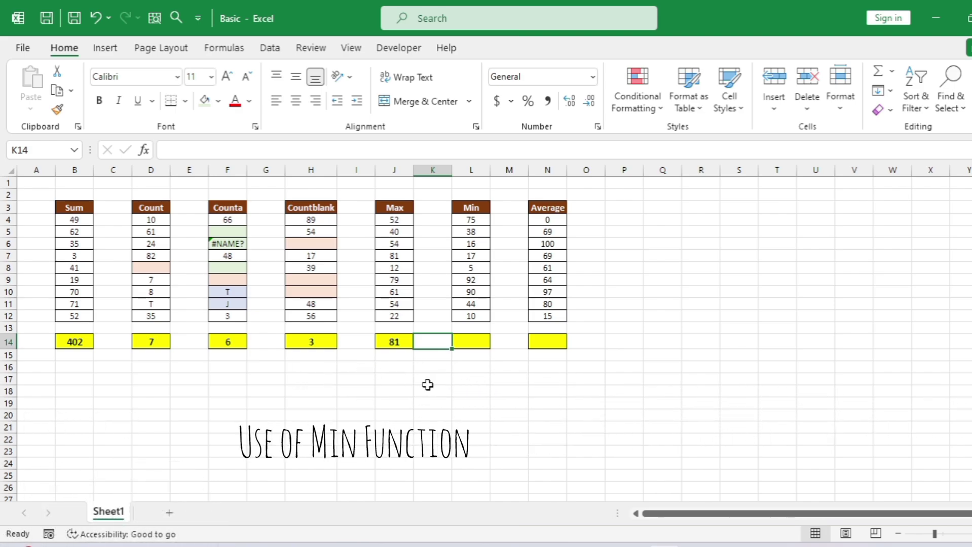
key("Right")
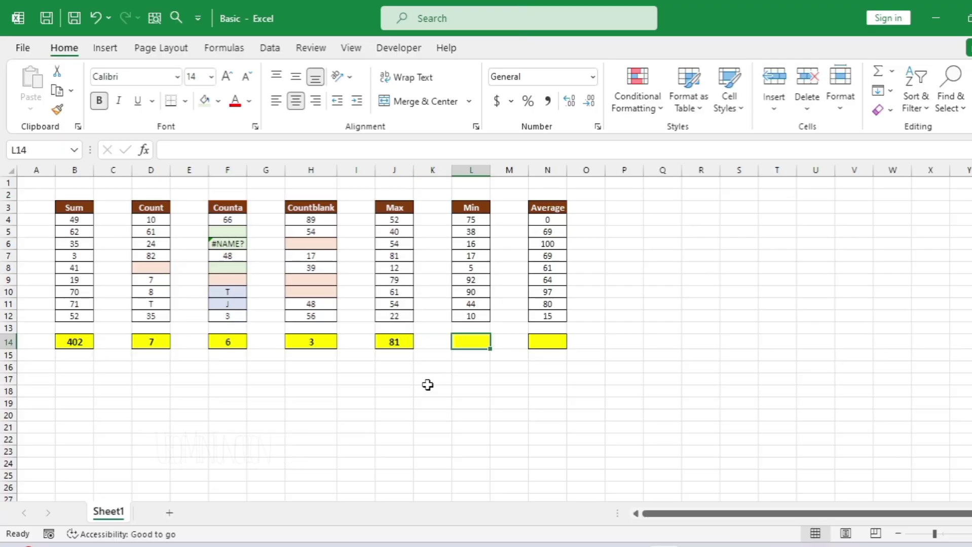
type("=min")
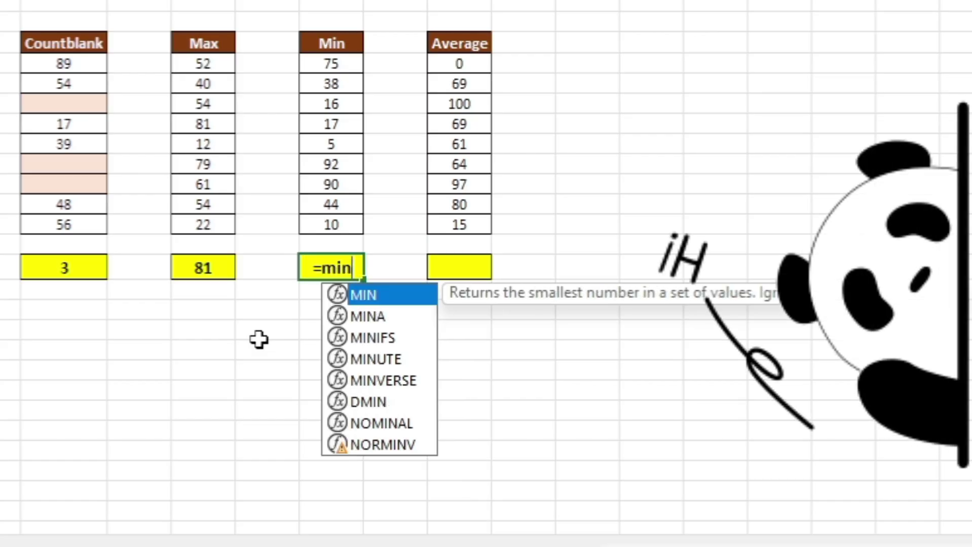
key("Tab")
key("Up")
key("Up")
key("Up")
key("Up")
key("Up")
key("Up")
key("Up")
key("Up")
key("Up")
key("Up")
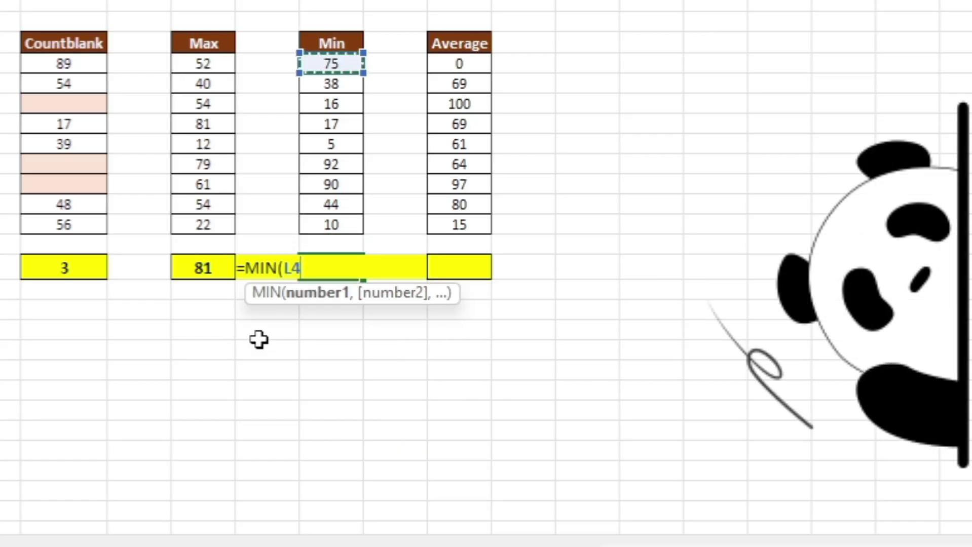
key("shift+Down")
key("shift+Down")
key("shift+Down")
key("shift+Down")
key("shift+Down")
key("shift+Down")
key("shift+Down")
key("shift+Down")
key("Return")
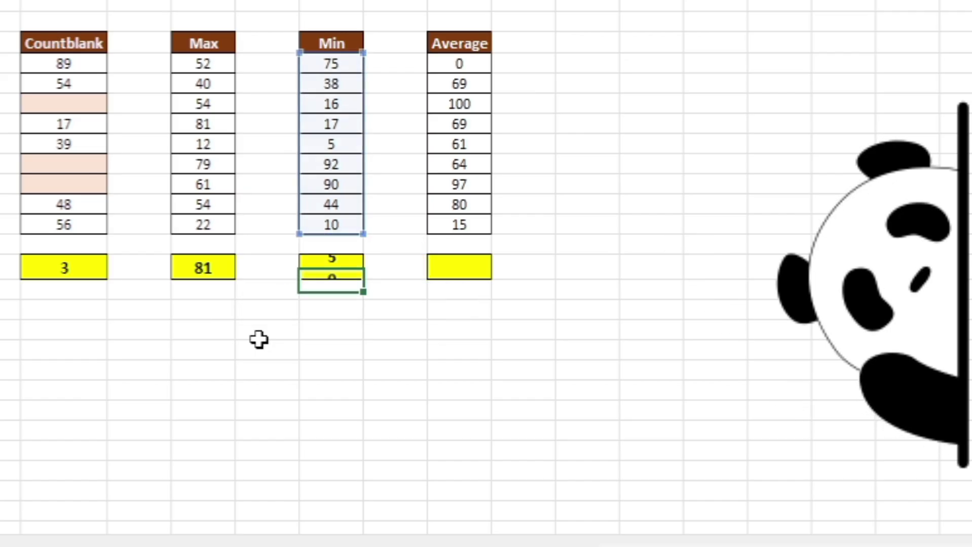
key("Up")
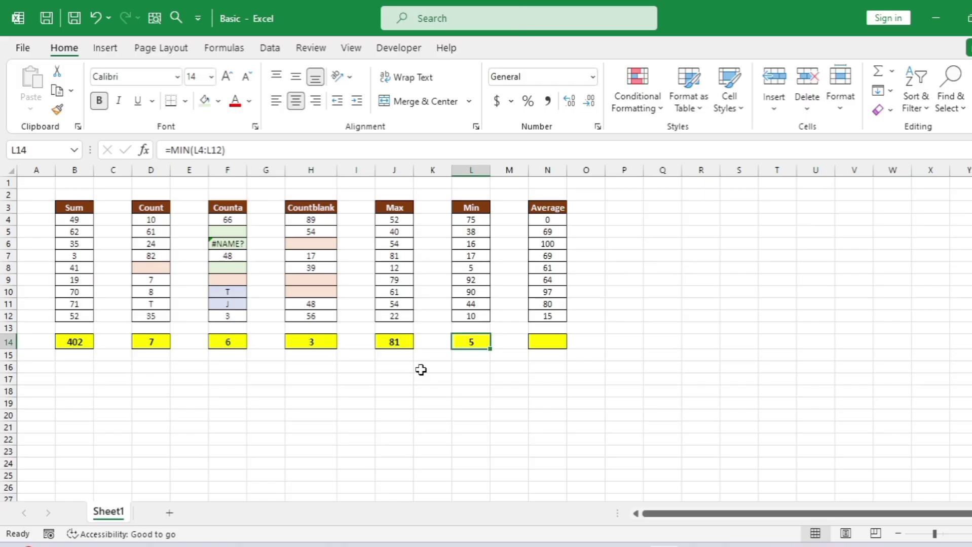
Enter =AVERAGE(N4:N12) in cell N14 to average the numbers in the Average column
left_click(540, 343)
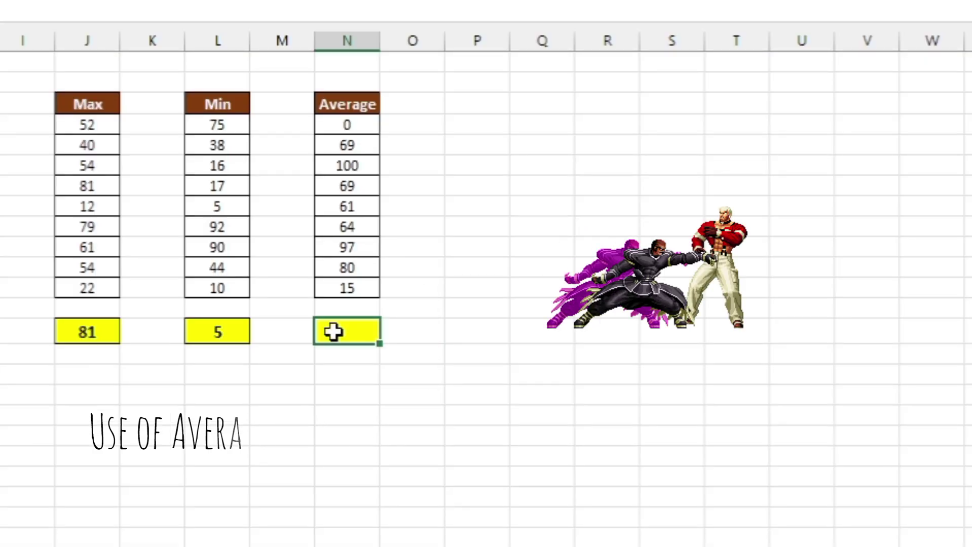
type("=")
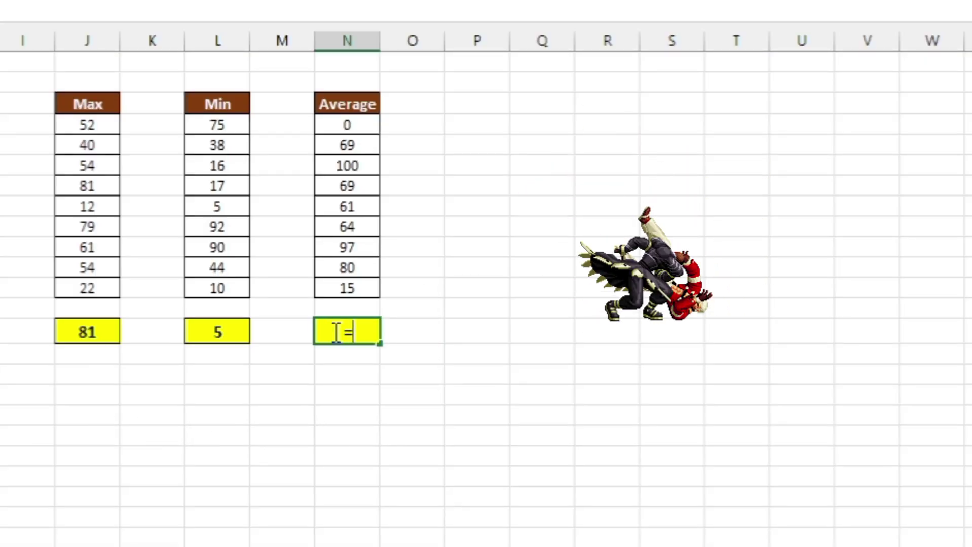
type("ave")
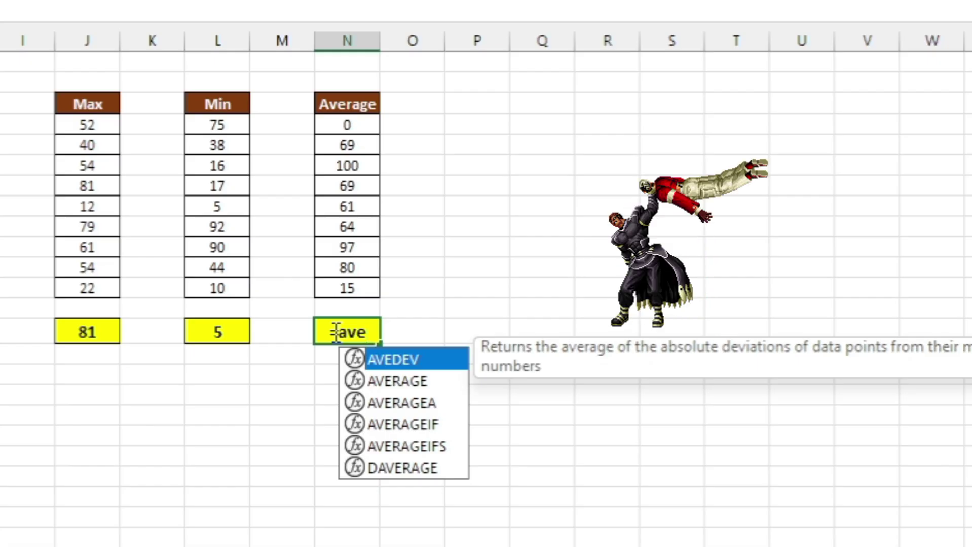
type("rage(")
key("Up")
key("Up")
key("ctrl+Up")
key("Down")
key("ctrl+shift+Down")
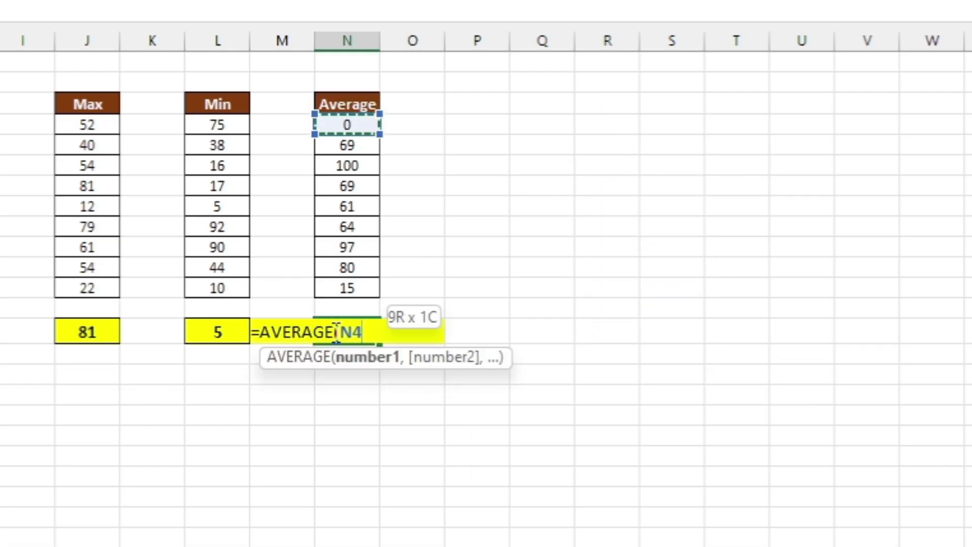
key("ctrl+shift+Down")
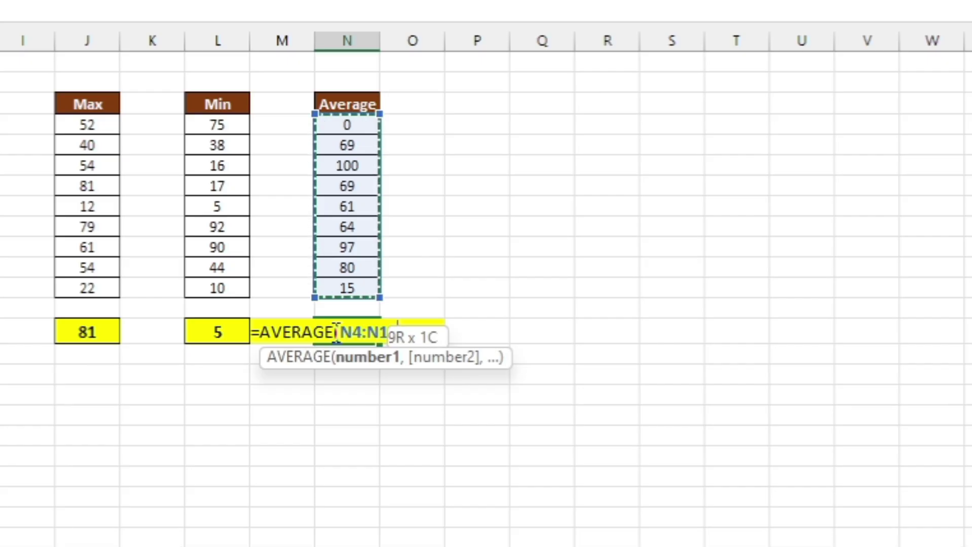
type(")")
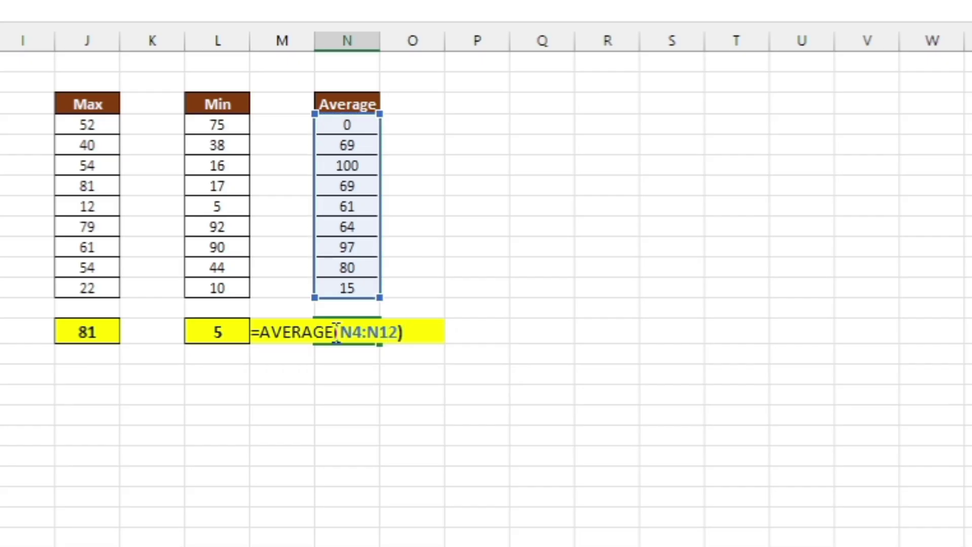
key("Return")
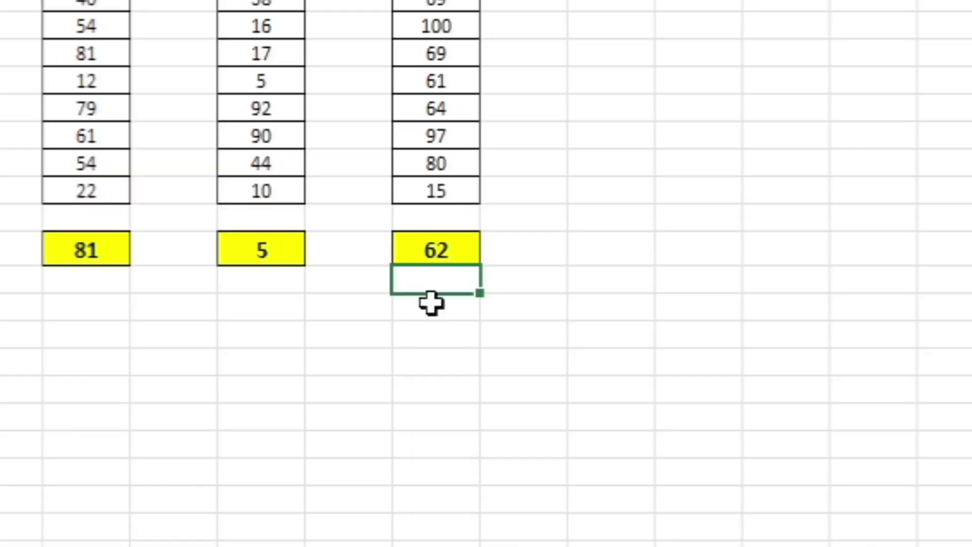
left_click(432, 430)
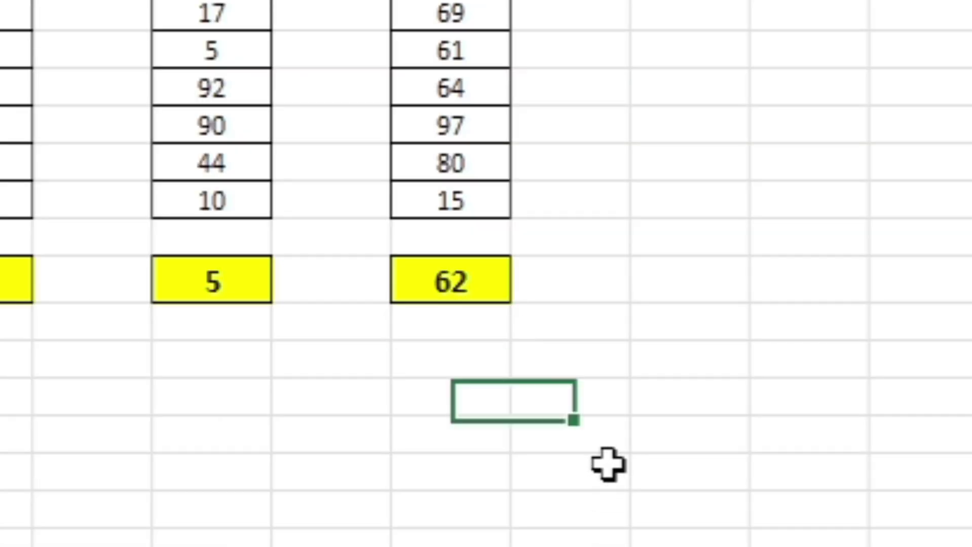